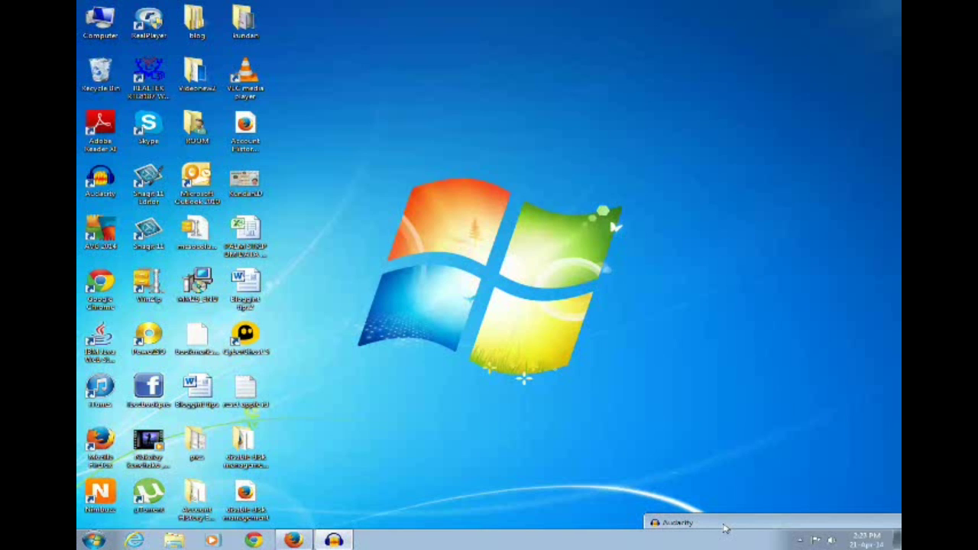
# Step: Load appleid.apple.com in Firefox to bring up the My Apple ID home page
pyautogui.click(293, 541)
pyautogui.click(235, 47)
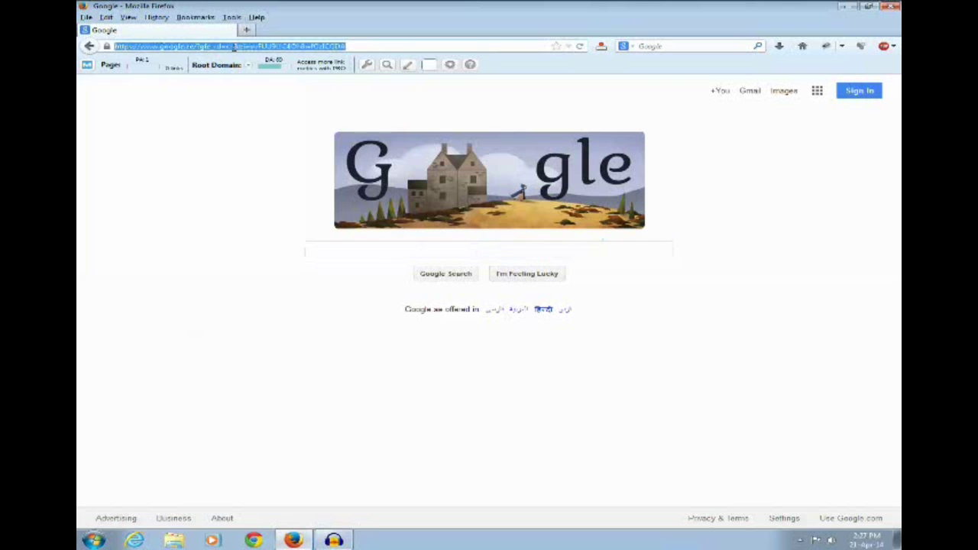
pyautogui.write('appleid.apple.com/')
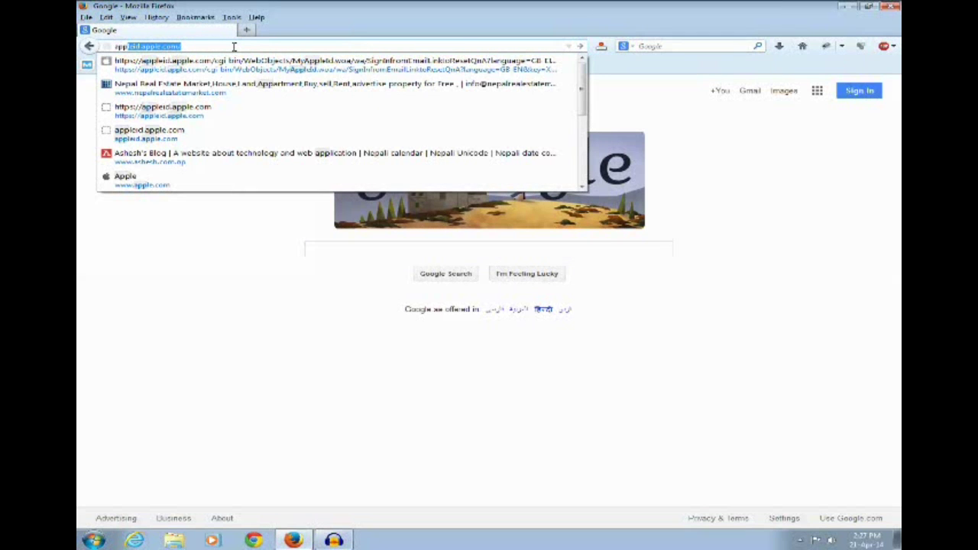
pyautogui.press('End')
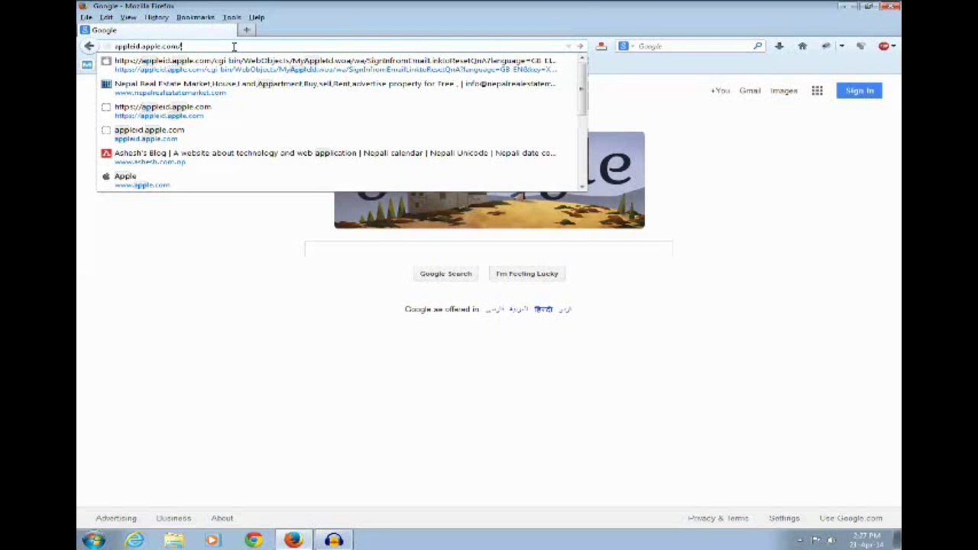
pyautogui.press('Return')
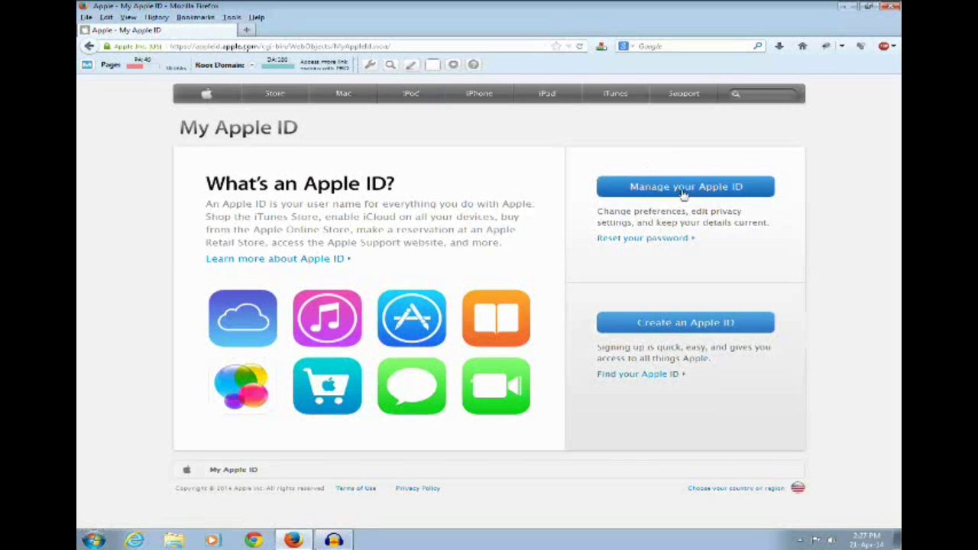
# Step: Sign in through Manage your Apple ID with the account password
pyautogui.click(683, 192)
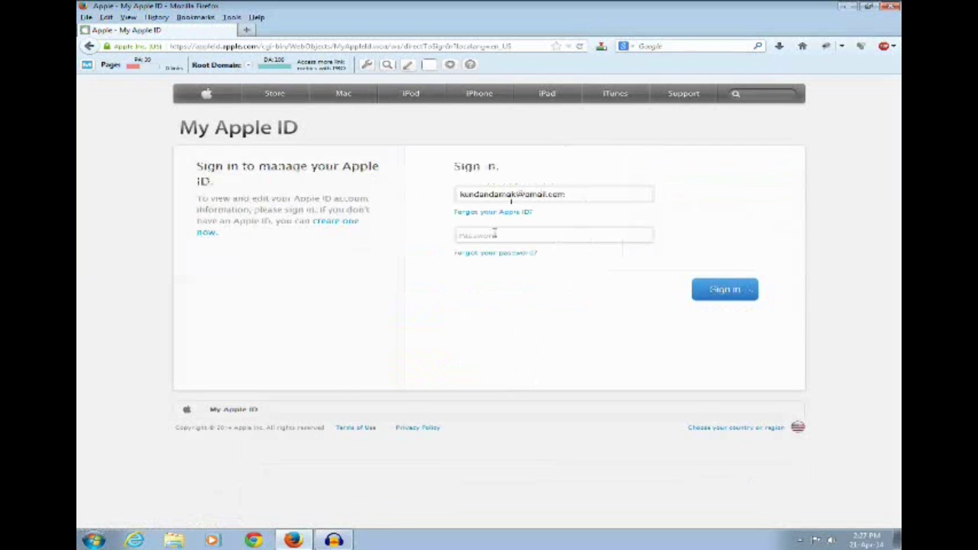
pyautogui.click(494, 234)
pyautogui.write('•••')
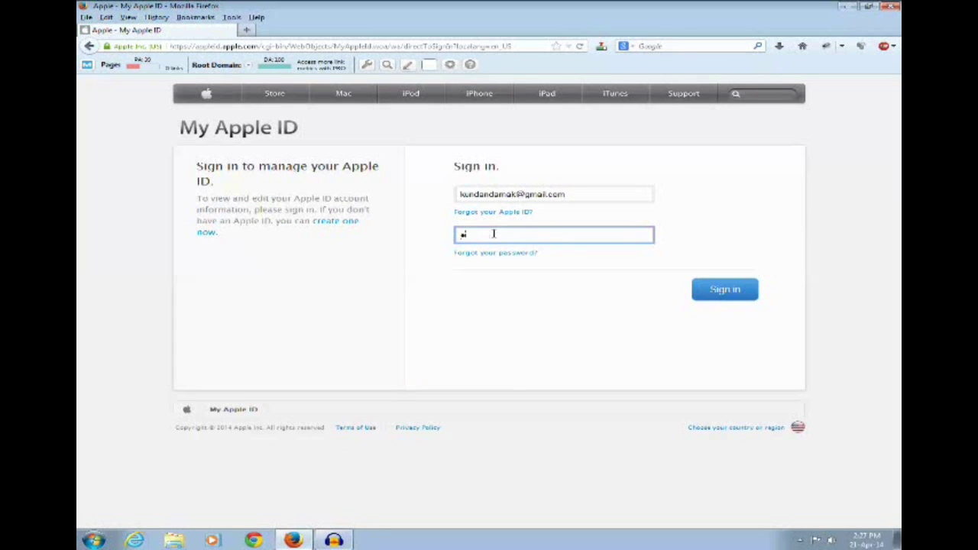
pyautogui.write('••••••')
pyautogui.click(723, 292)
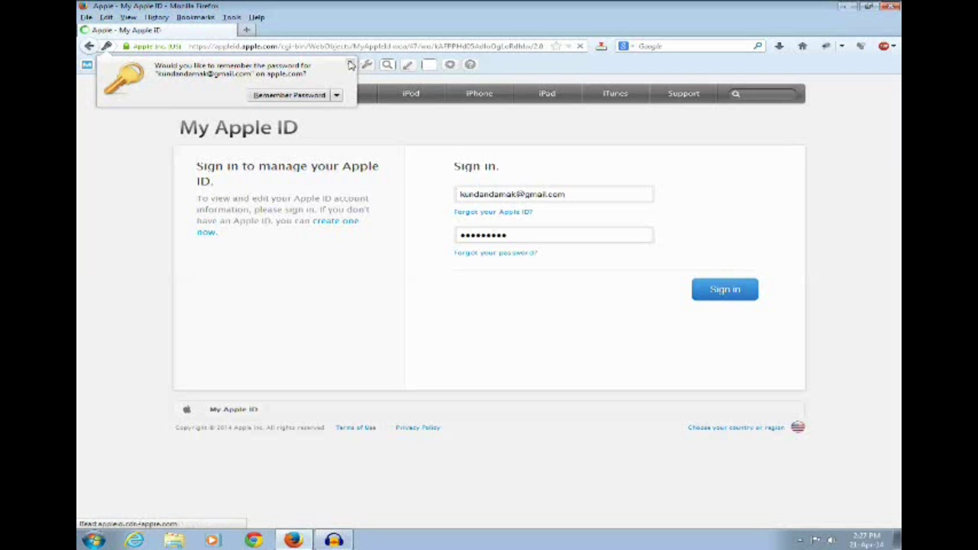
# Step: Dismiss the password prompt and send the reset-security-info email from Password and Security
pyautogui.click(351, 64)
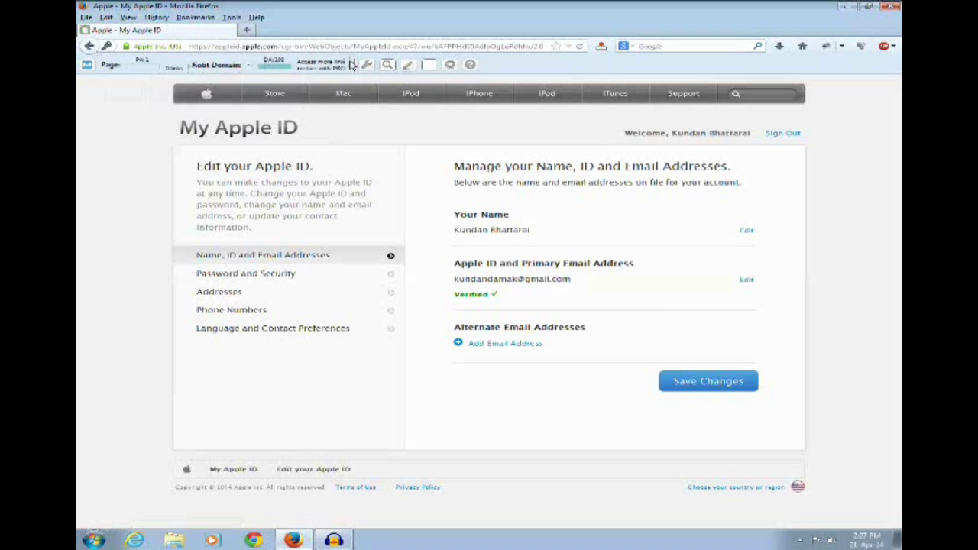
pyautogui.click(246, 274)
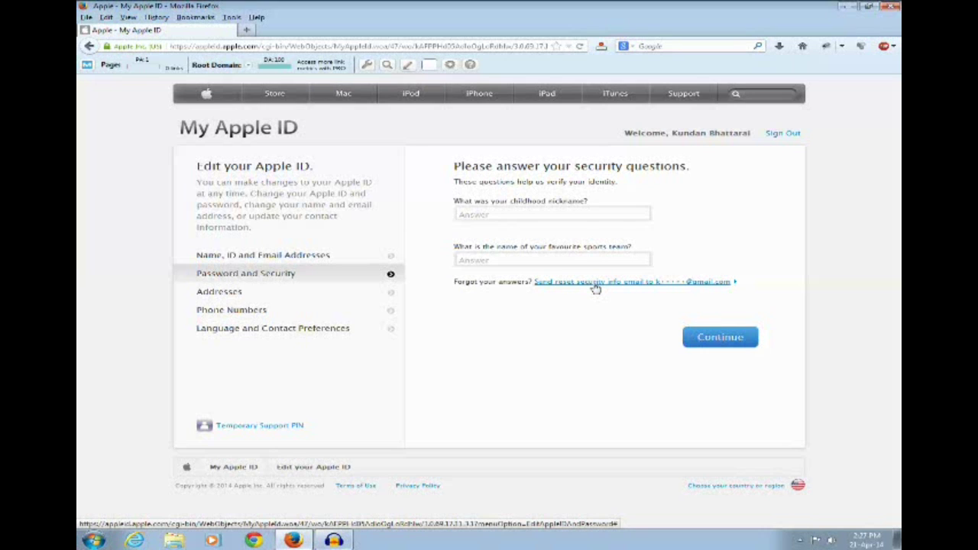
pyautogui.click(596, 284)
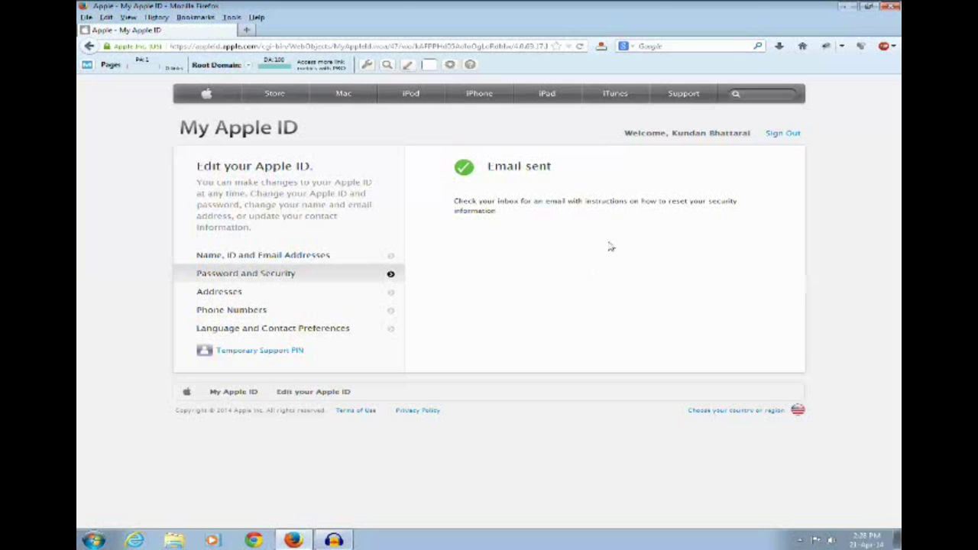
# Step: Open gmail.com in a new tab and sign in with the Google account password
pyautogui.click(247, 30)
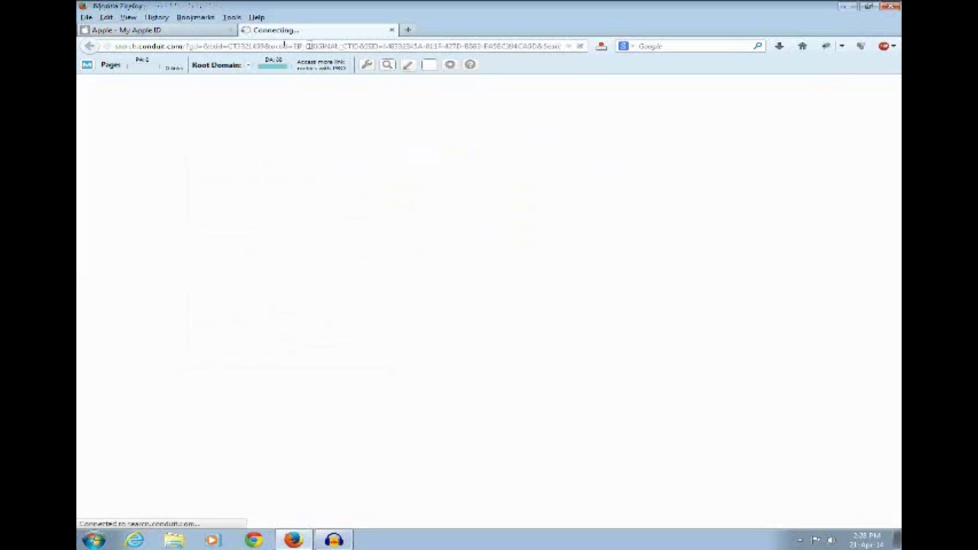
pyautogui.click(310, 46)
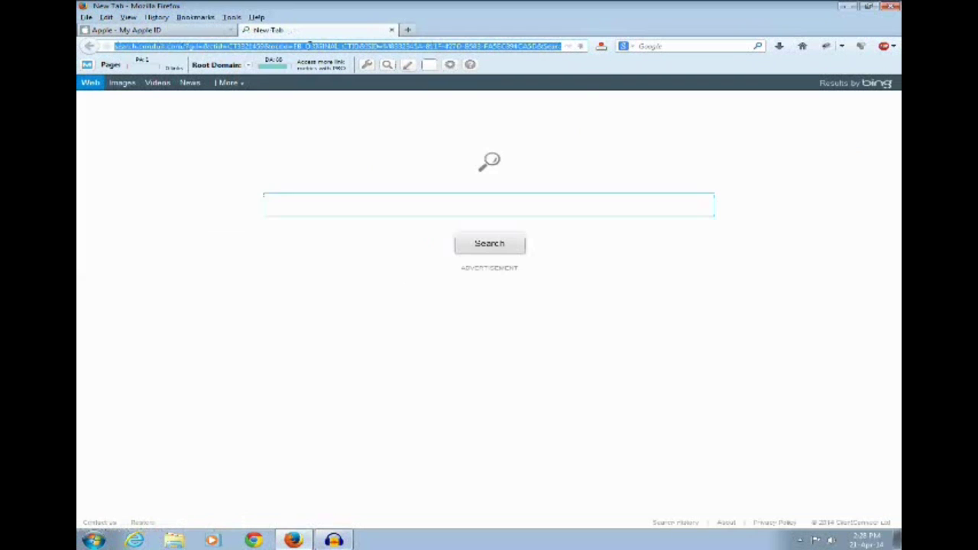
pyautogui.write('gmail.com/')
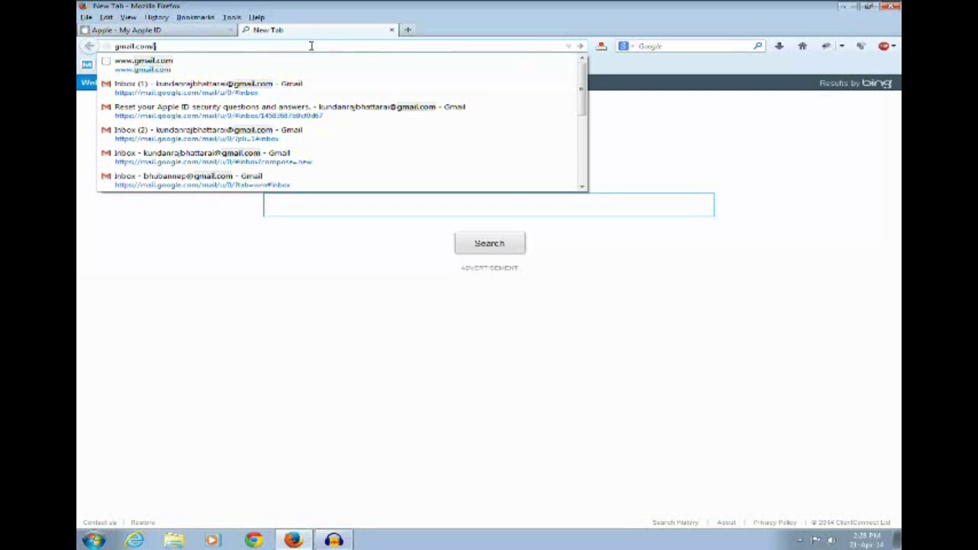
pyautogui.press('Return')
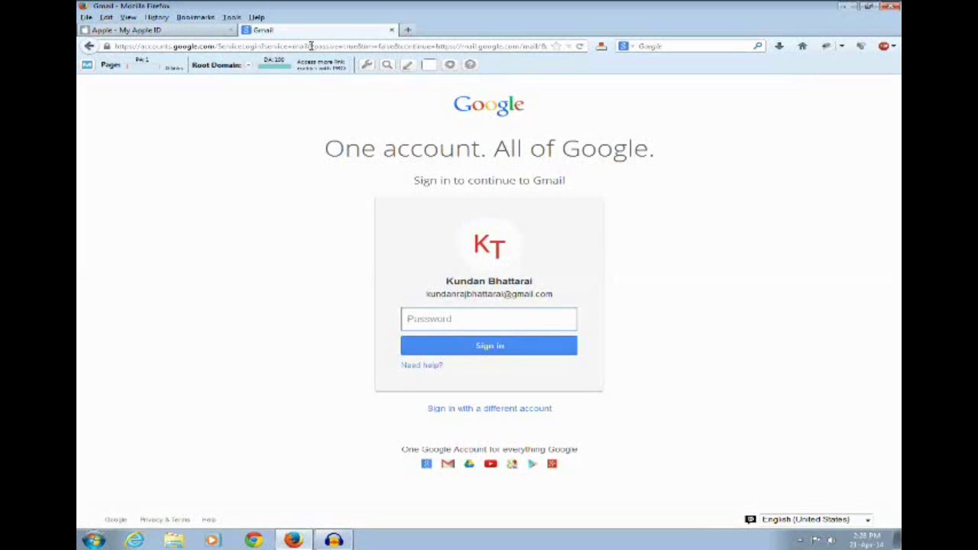
pyautogui.write('k•••••••••')
pyautogui.click(484, 350)
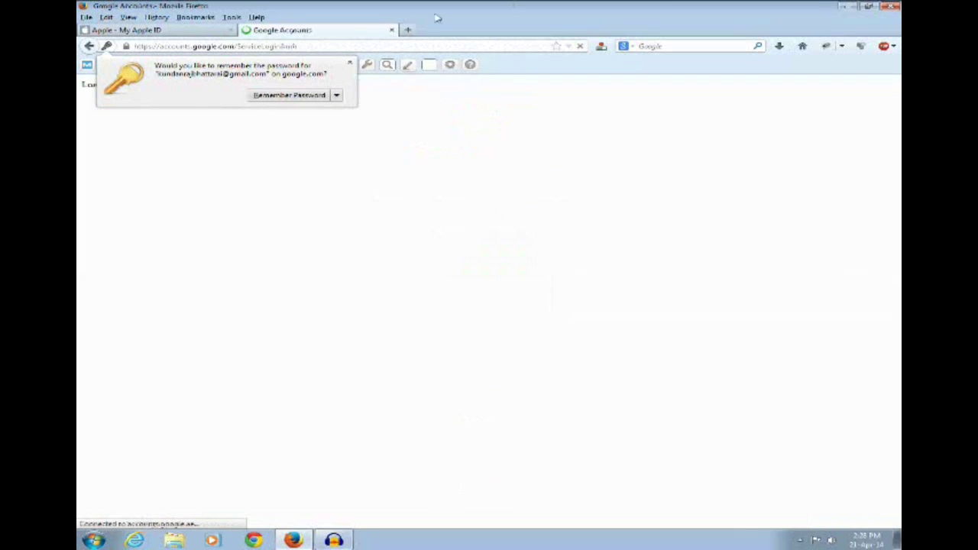
# Step: Open Apple's newest reset-security-questions email in Gmail and bring its Reset Now link into view
pyautogui.click(351, 67)
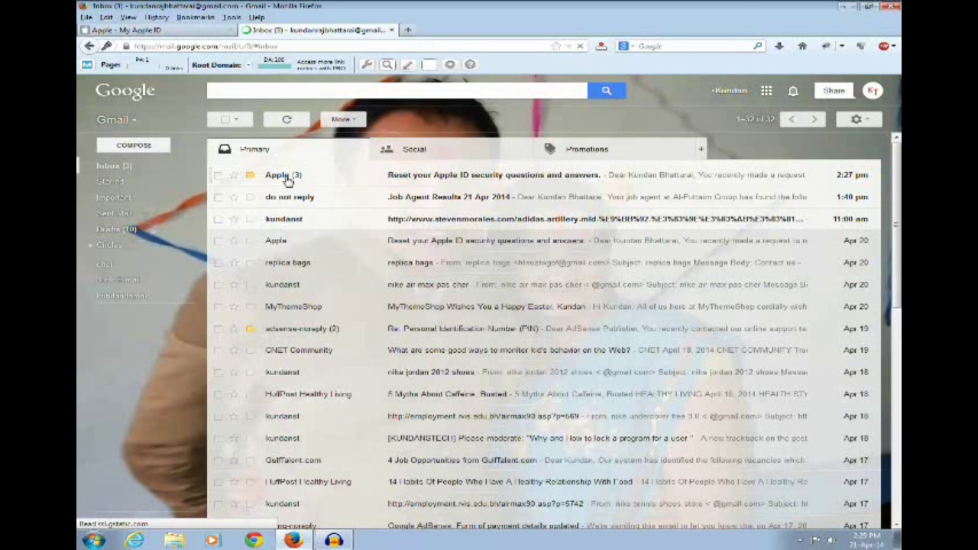
pyautogui.click(288, 179)
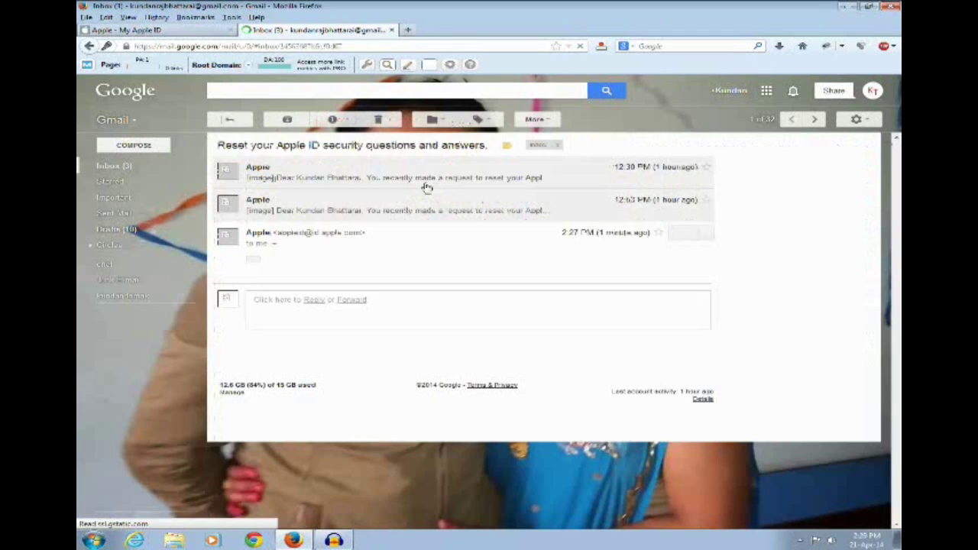
pyautogui.click(272, 246)
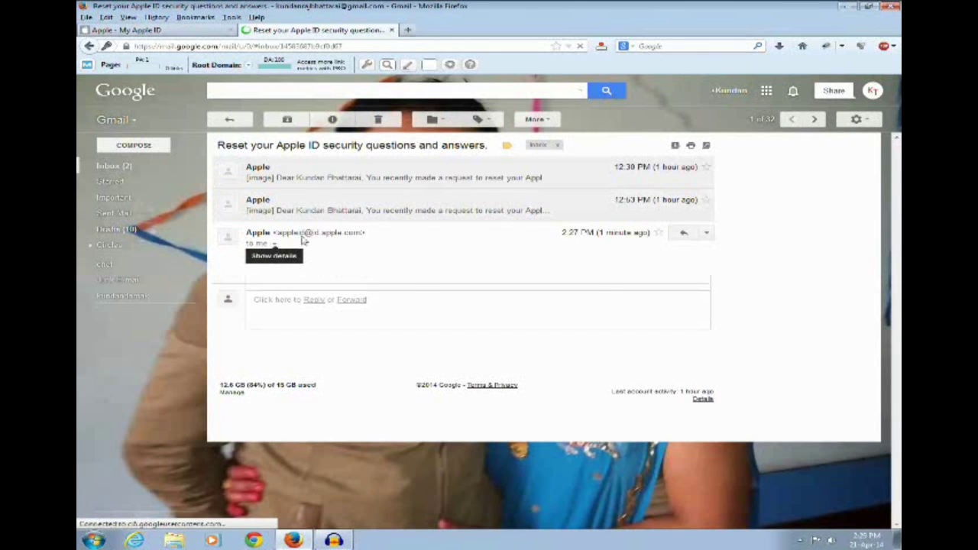
pyautogui.click(306, 236)
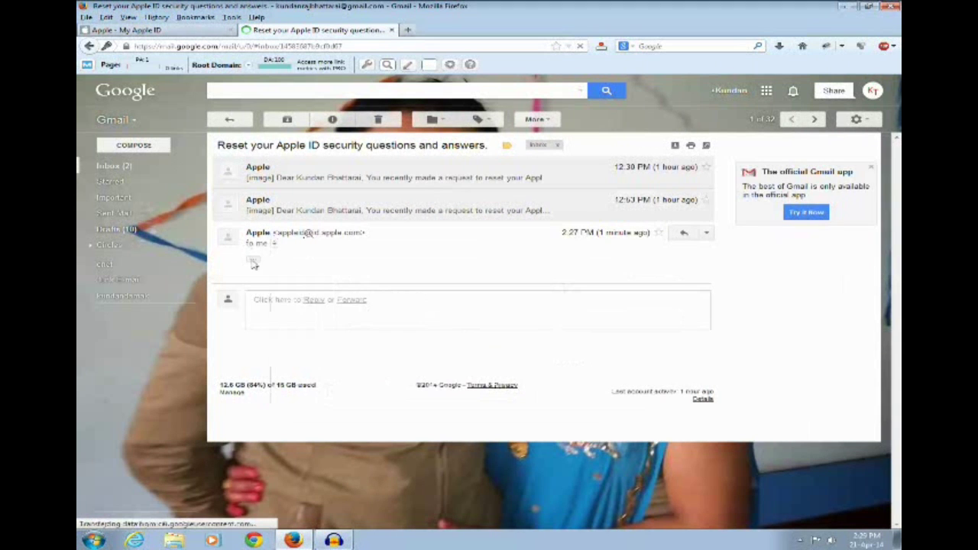
pyautogui.click(253, 259)
pyautogui.scroll(-2, 581, 325)
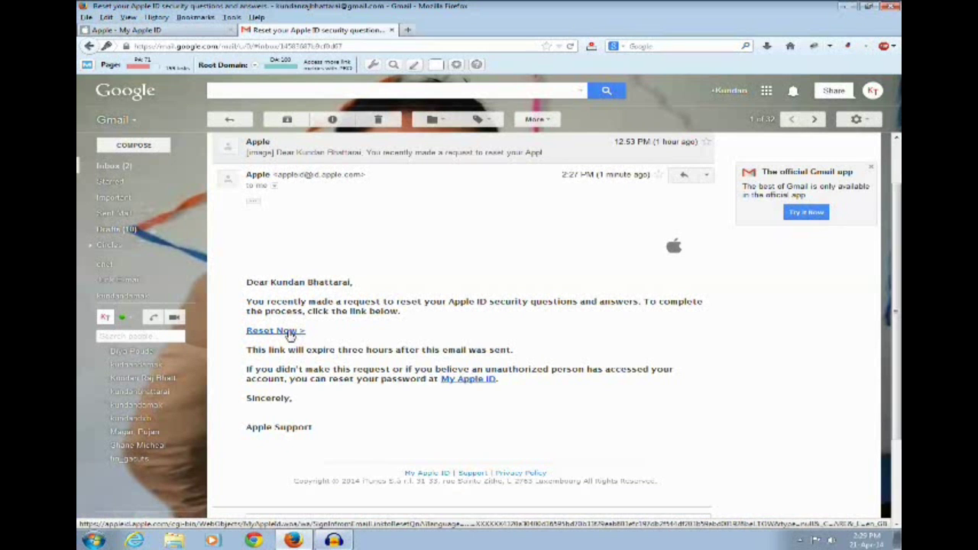
# Step: Follow the Reset Now link and sign in to My Apple ID with the account password
pyautogui.click(289, 334)
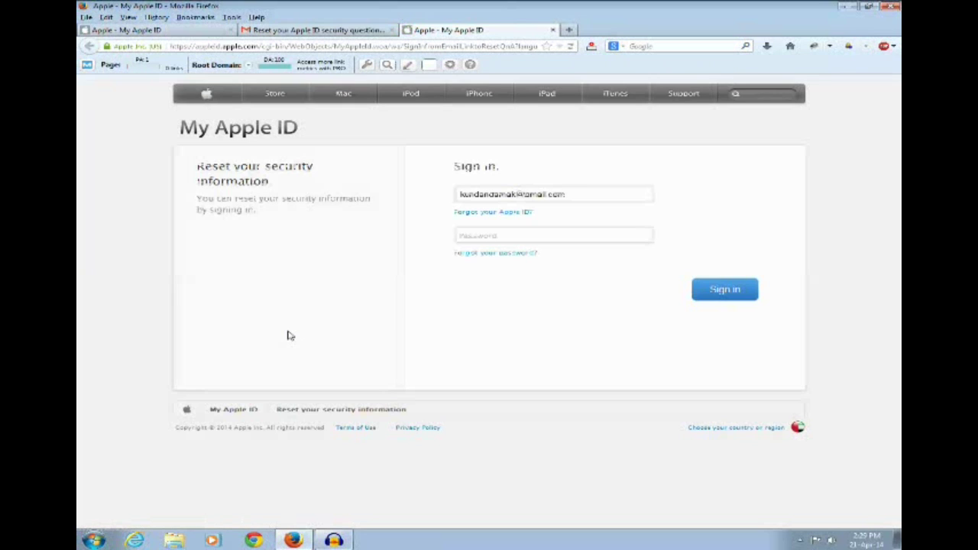
pyautogui.click(481, 235)
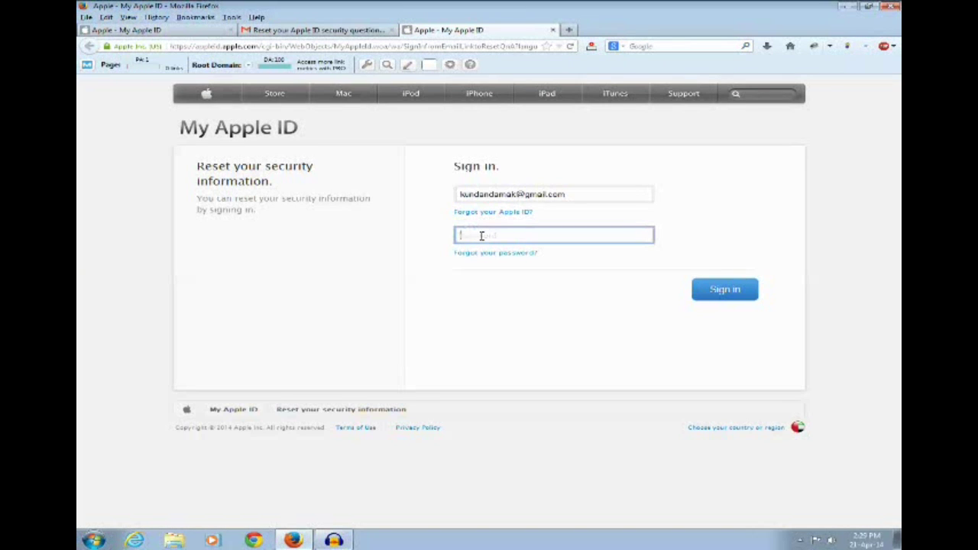
pyautogui.write('********')
pyautogui.click(718, 294)
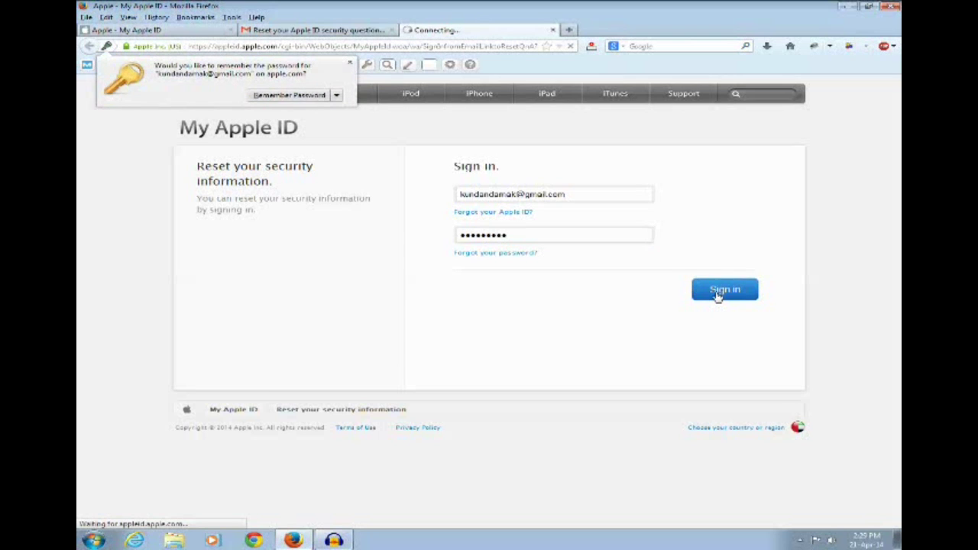
pyautogui.click(350, 63)
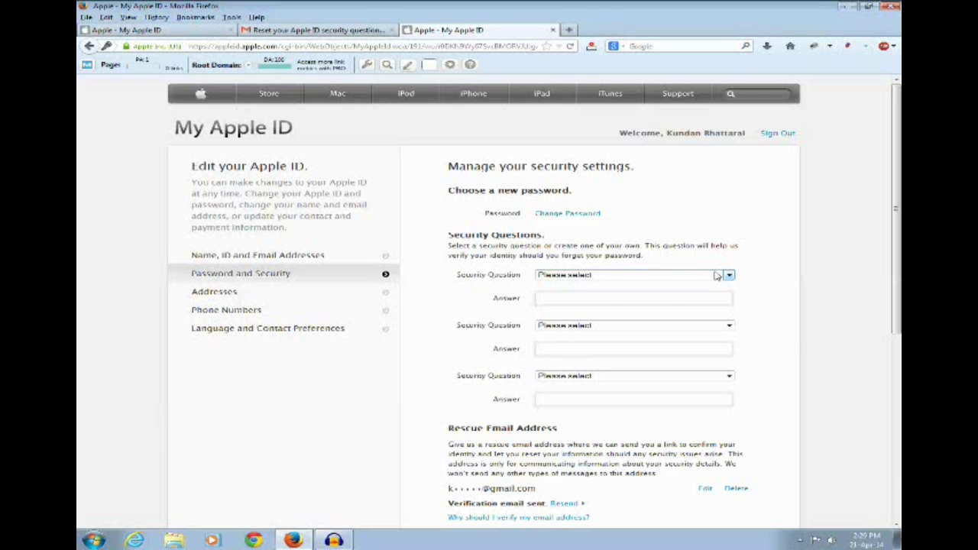
pyautogui.click(717, 276)
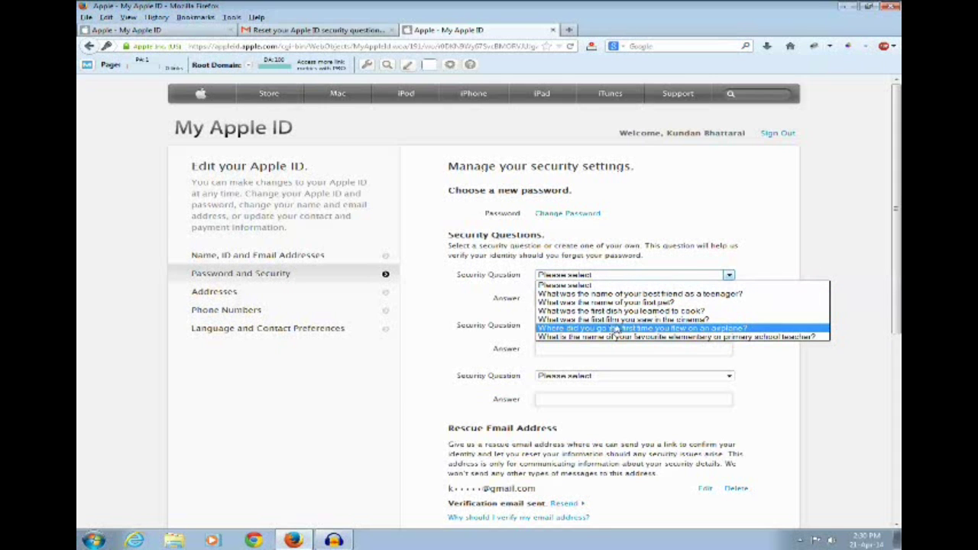
pyautogui.click(624, 321)
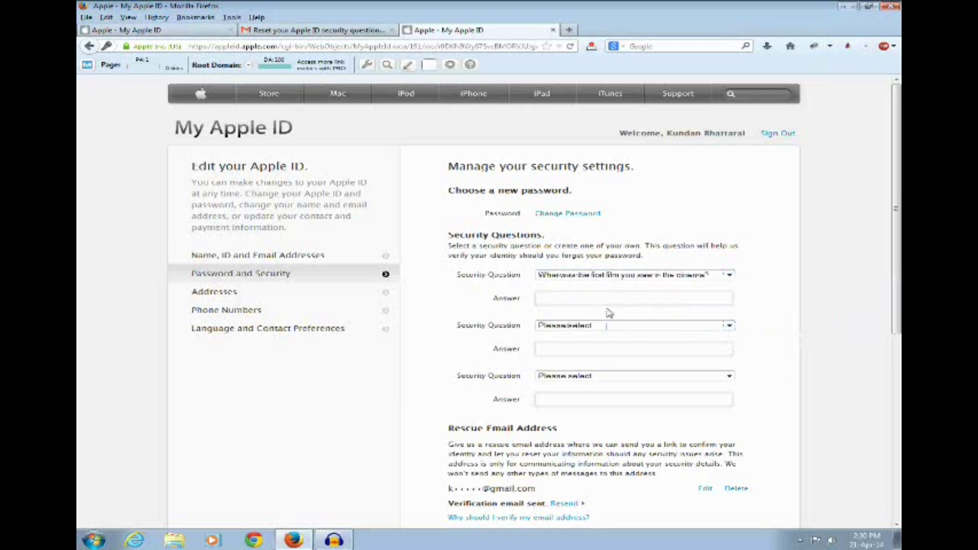
pyautogui.click(613, 302)
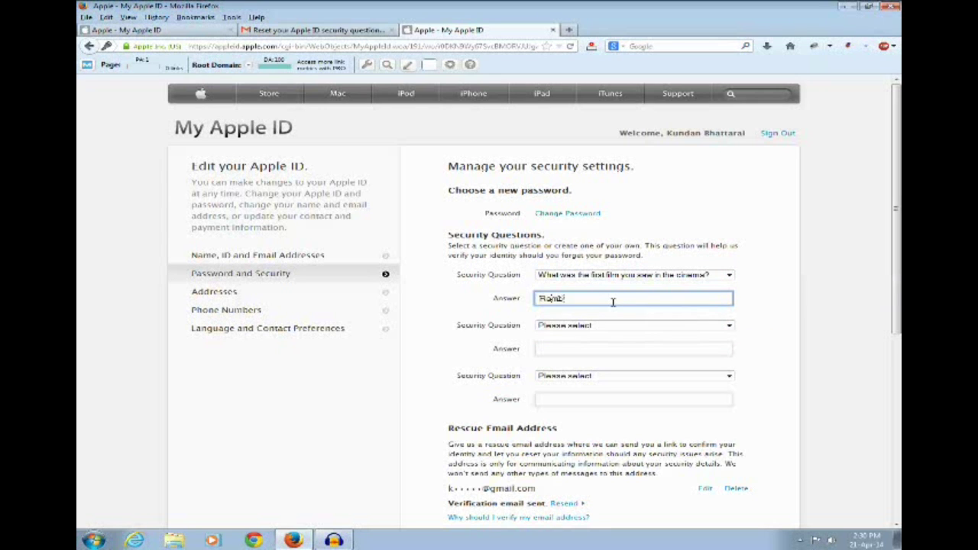
pyautogui.click(610, 327)
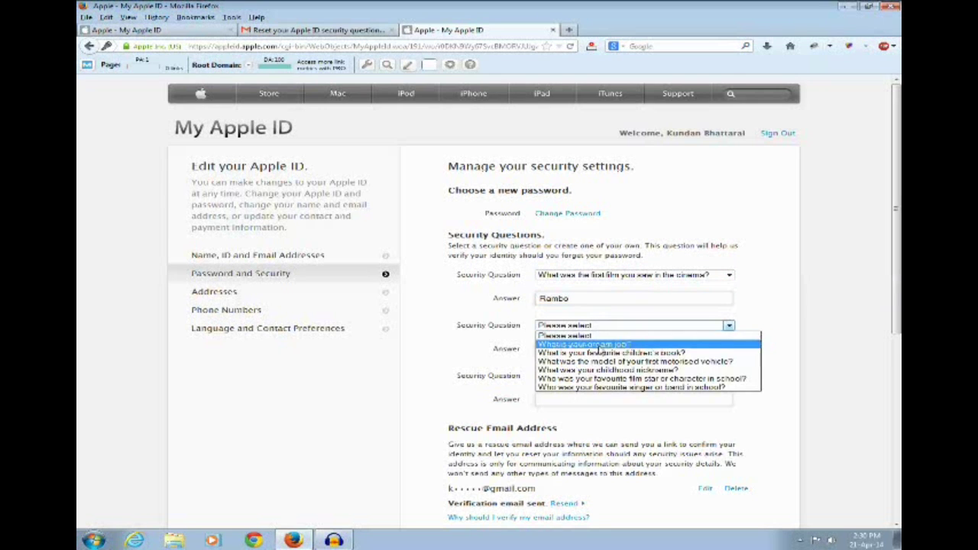
pyautogui.click(598, 345)
pyautogui.click(585, 345)
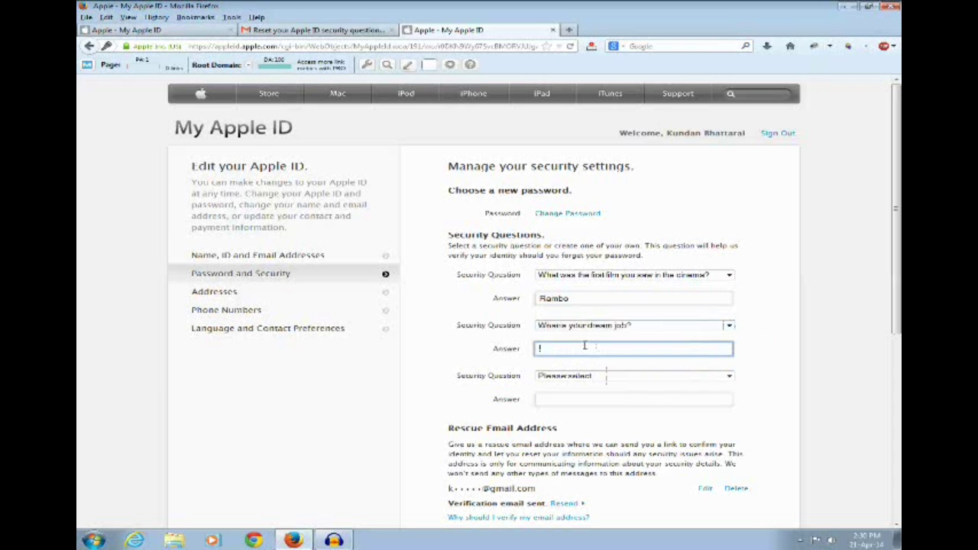
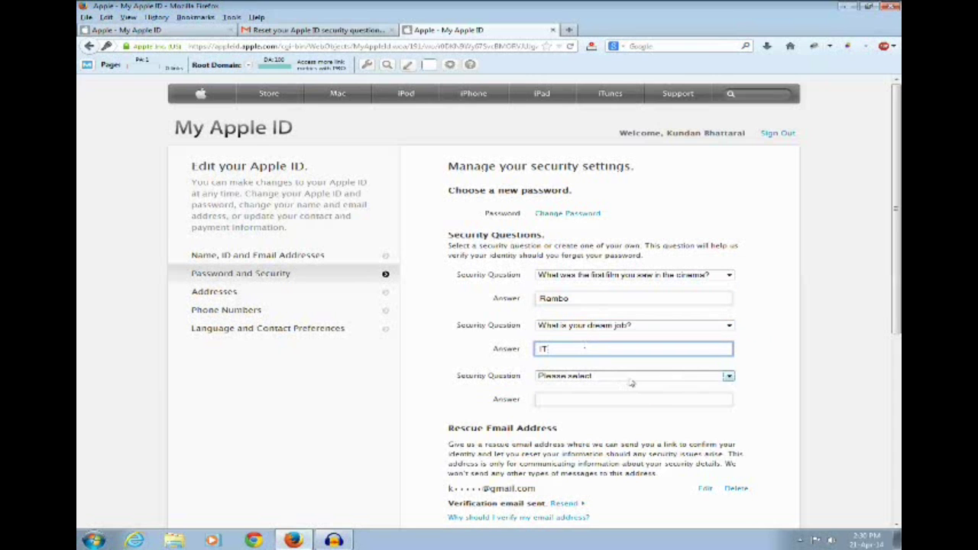
pyautogui.click(631, 379)
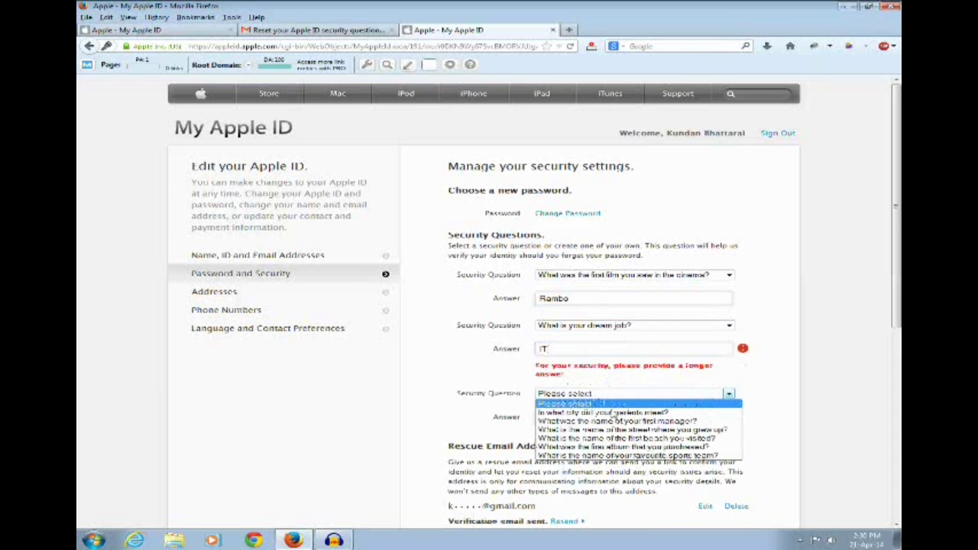
pyautogui.click(620, 351)
pyautogui.click(610, 350)
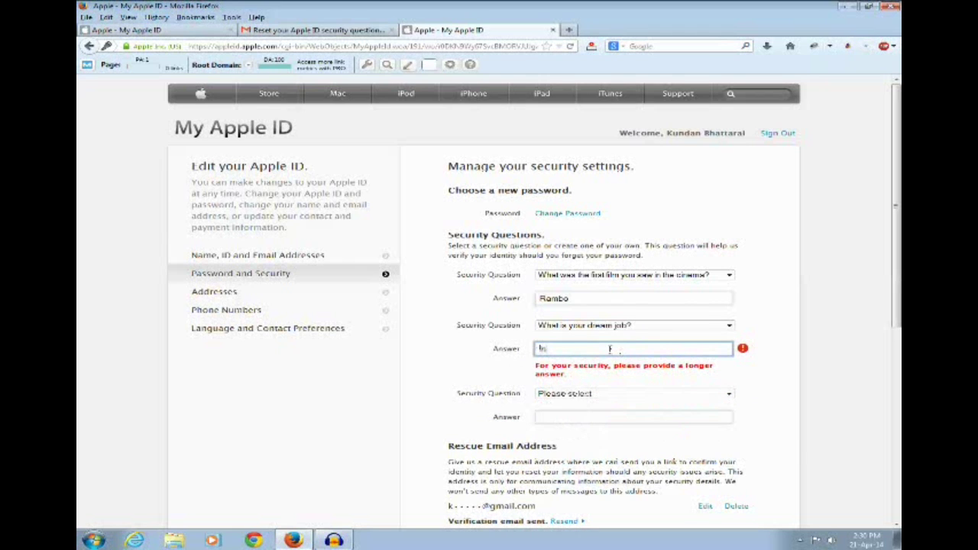
pyautogui.press('Tab')
pyautogui.press('Down')
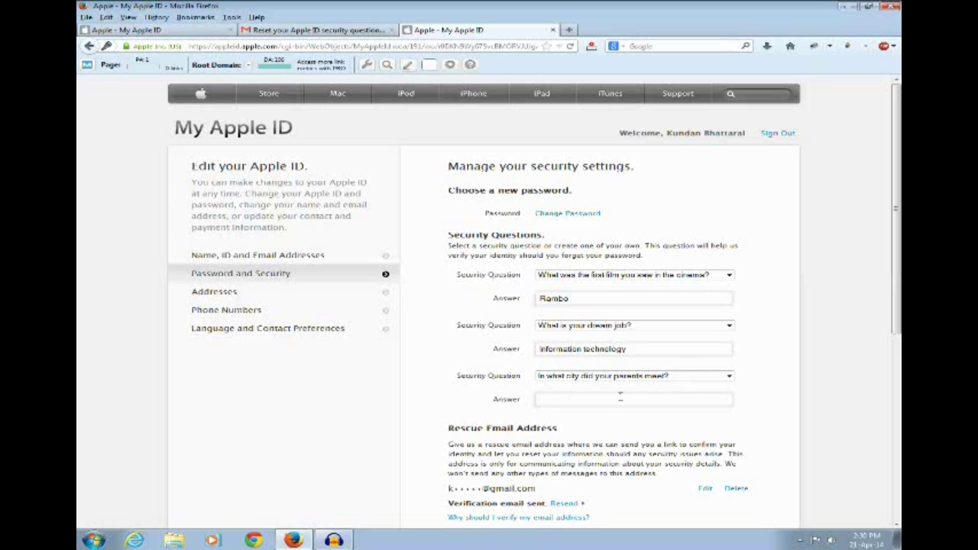
pyautogui.click(613, 398)
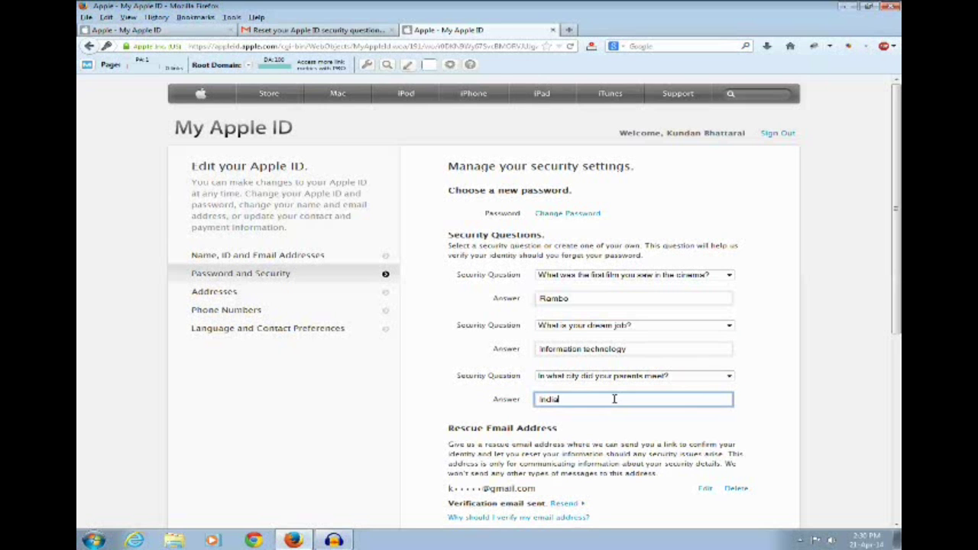
pyautogui.scroll(-5, 879, 440)
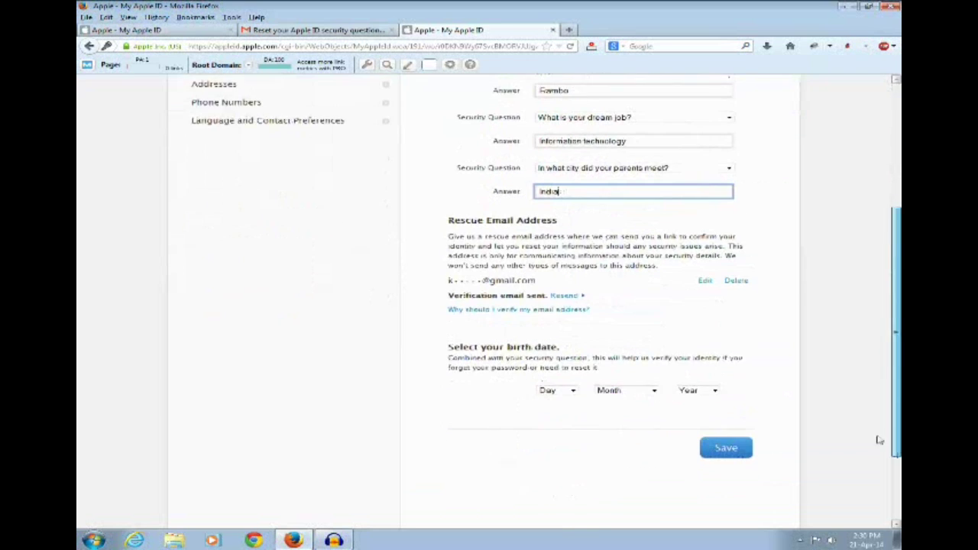
pyautogui.click(564, 383)
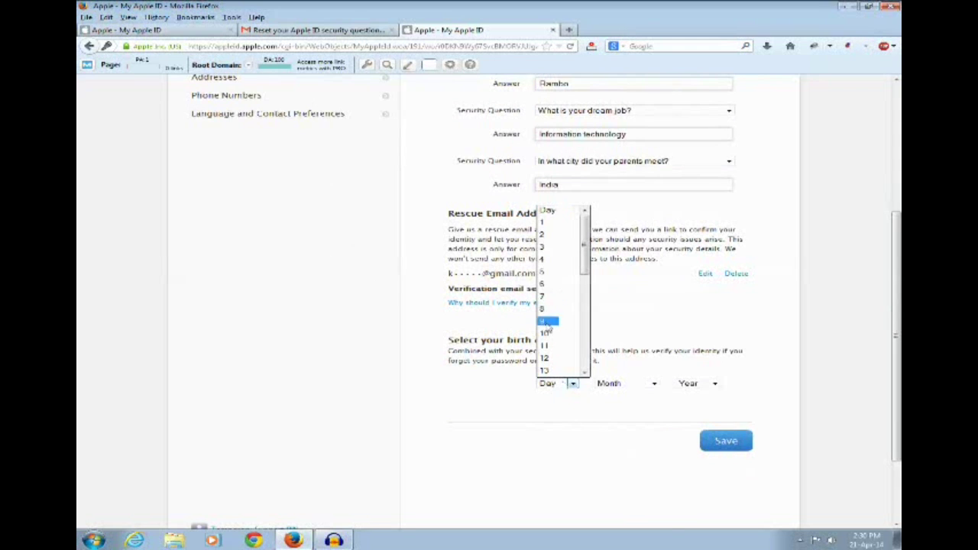
pyautogui.click(547, 321)
pyautogui.click(653, 384)
pyautogui.click(611, 429)
# Step: Set the birth year, correcting 2009 to an earlier year, and save the security settings
pyautogui.click(713, 383)
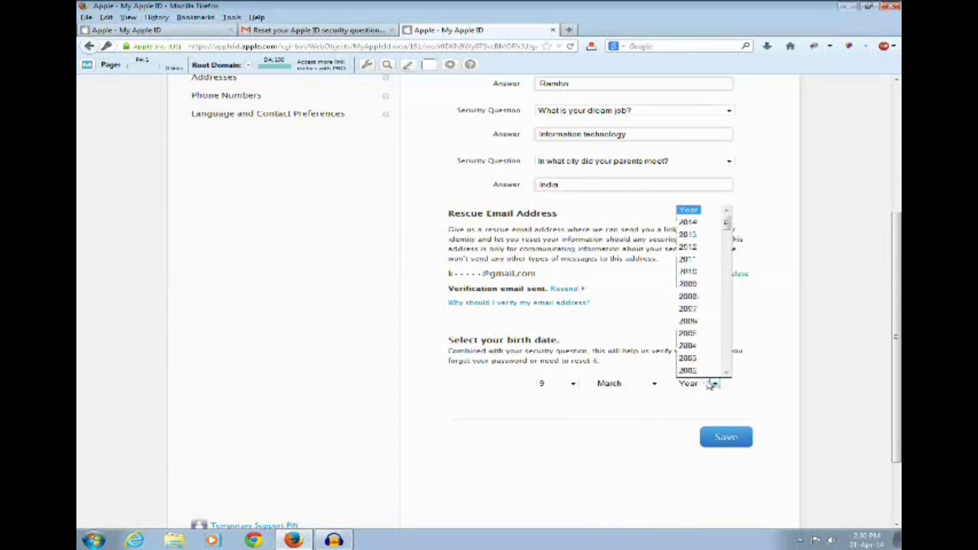
pyautogui.click(690, 284)
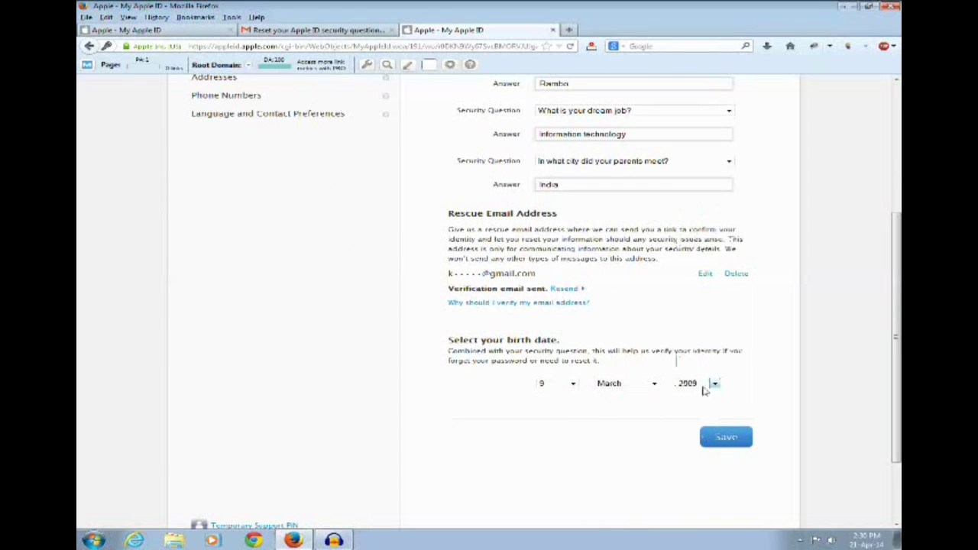
pyautogui.click(706, 386)
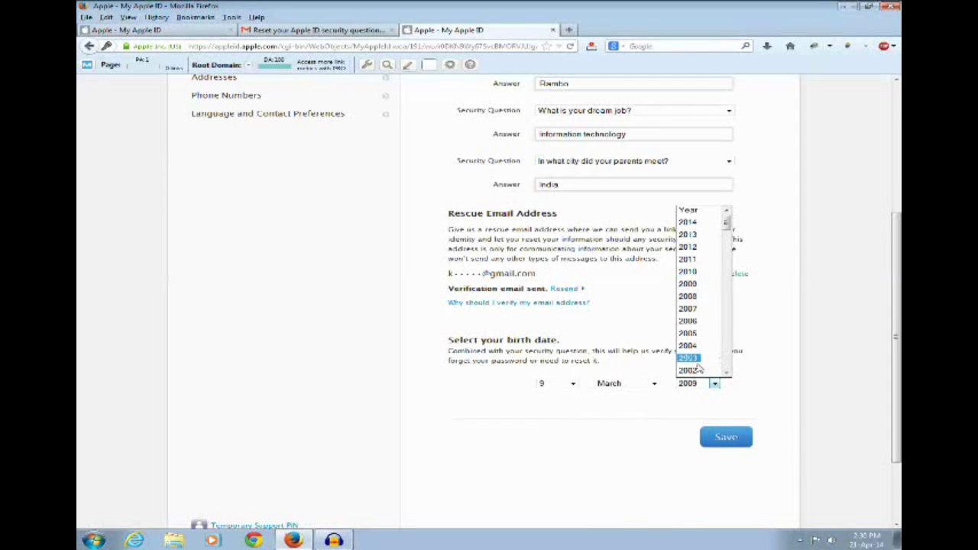
pyautogui.scroll(-4, 708, 371)
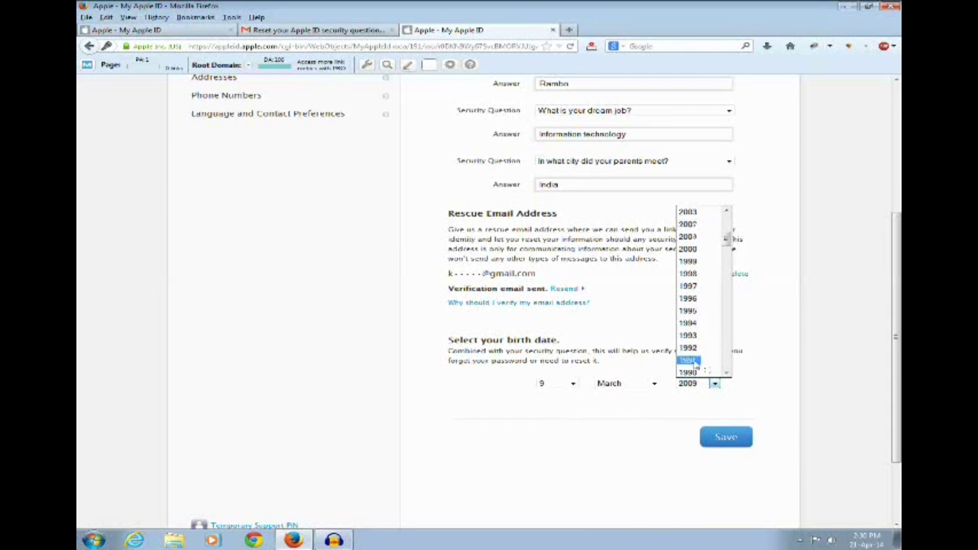
pyautogui.click(695, 366)
pyautogui.click(725, 440)
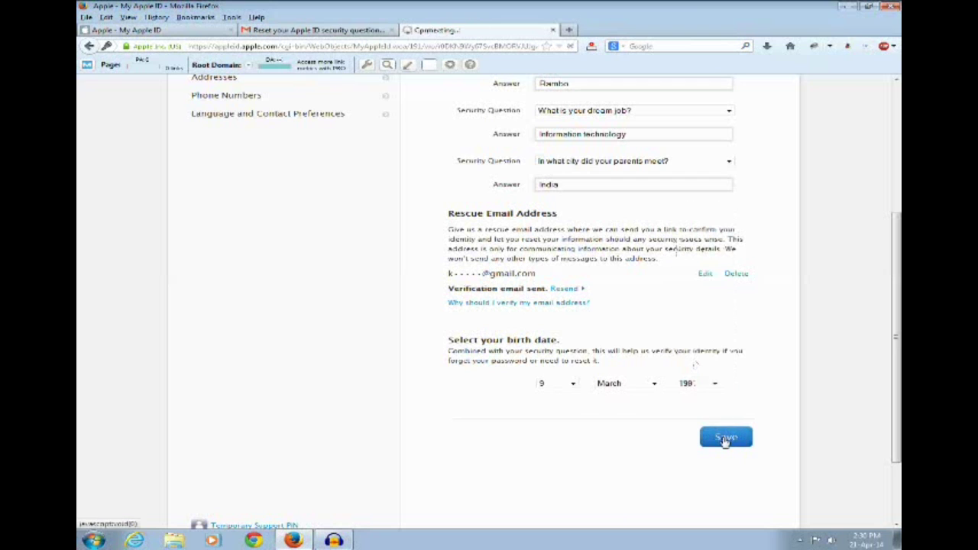